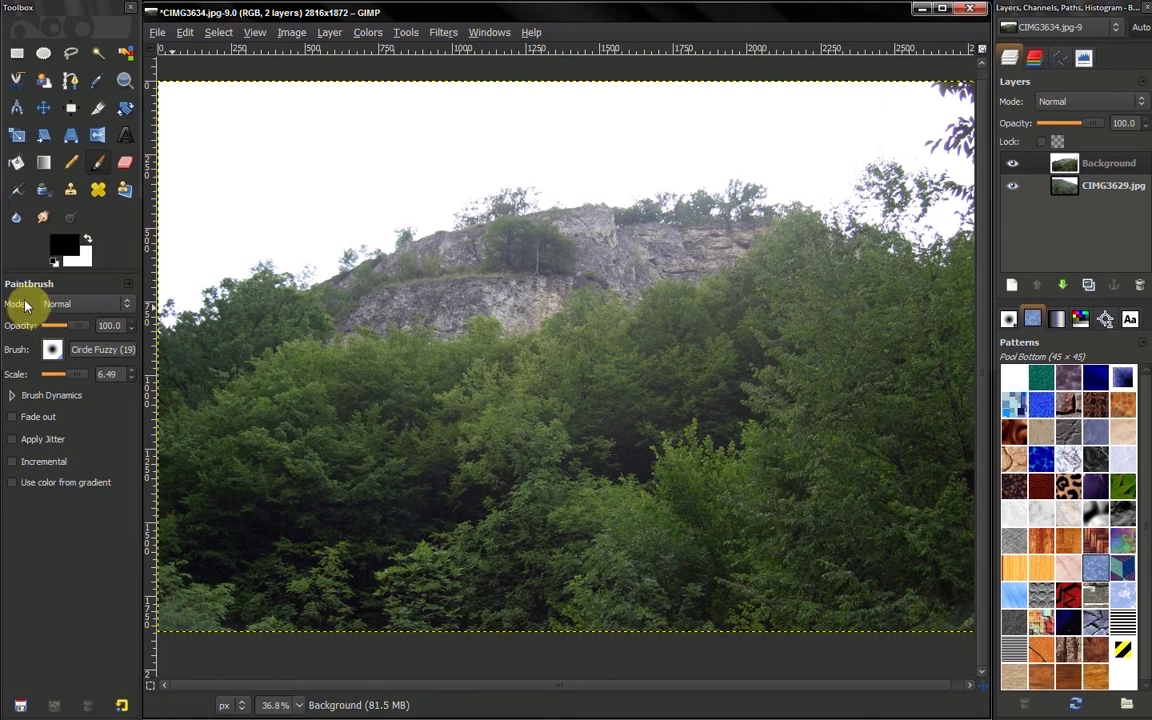
Try the Bucket Fill, Gradient and Pencil tools, then return to the Paintbrush
click(16, 163)
click(43, 163)
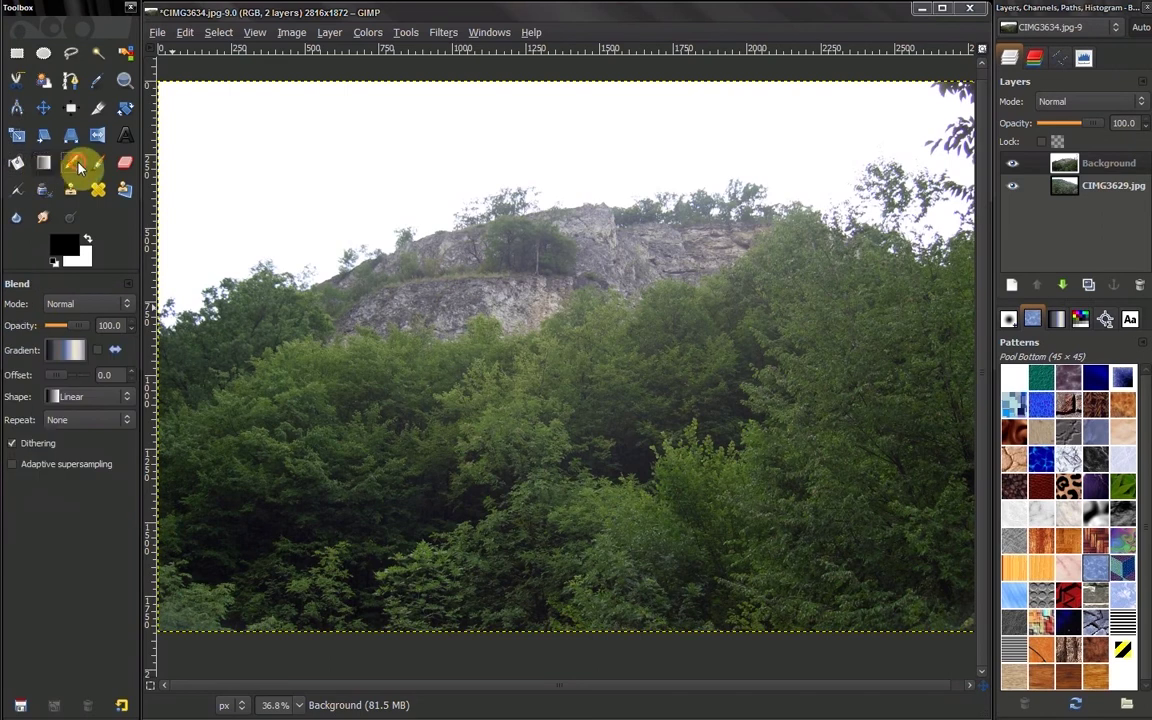
click(77, 165)
click(97, 163)
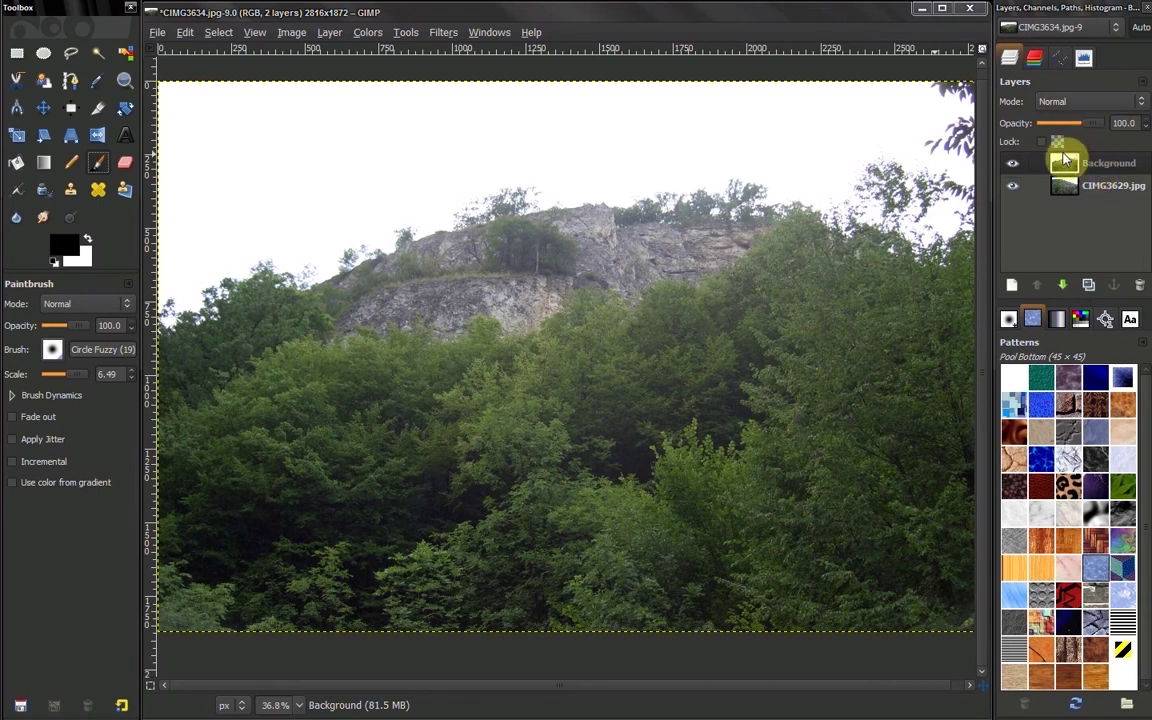
Browse the layer and brush mode lists, leaving both set to Normal
click(1135, 100)
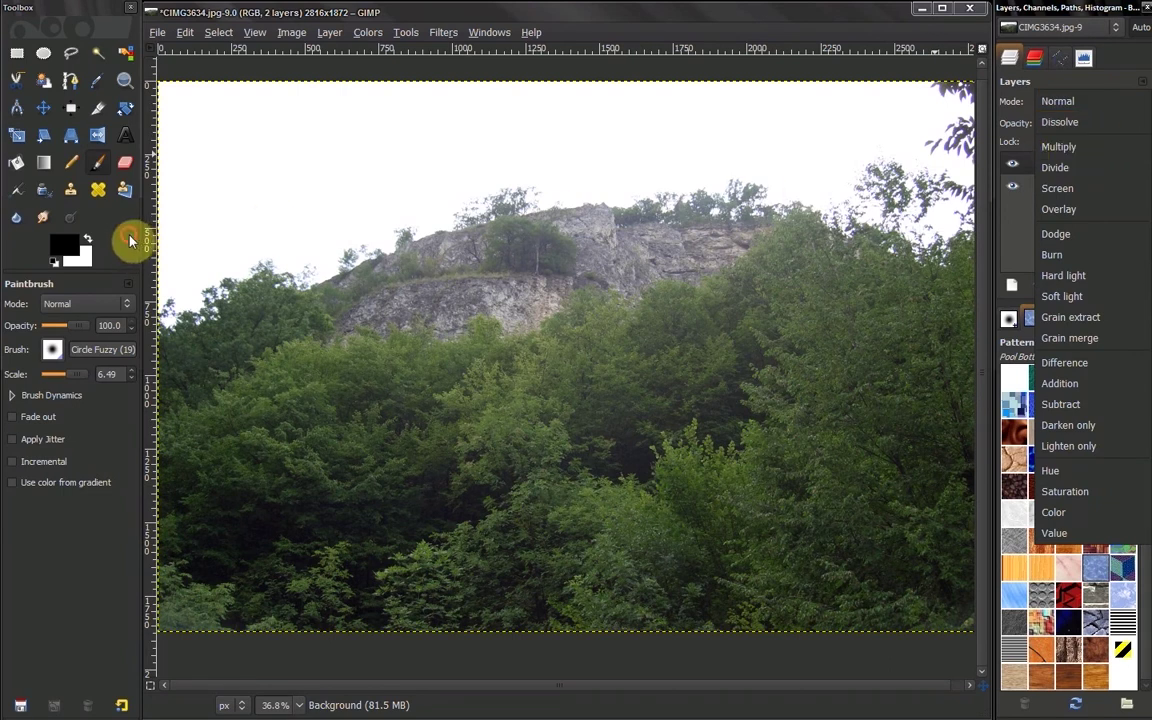
click(113, 262)
click(126, 303)
scroll(117, 304, down, 2)
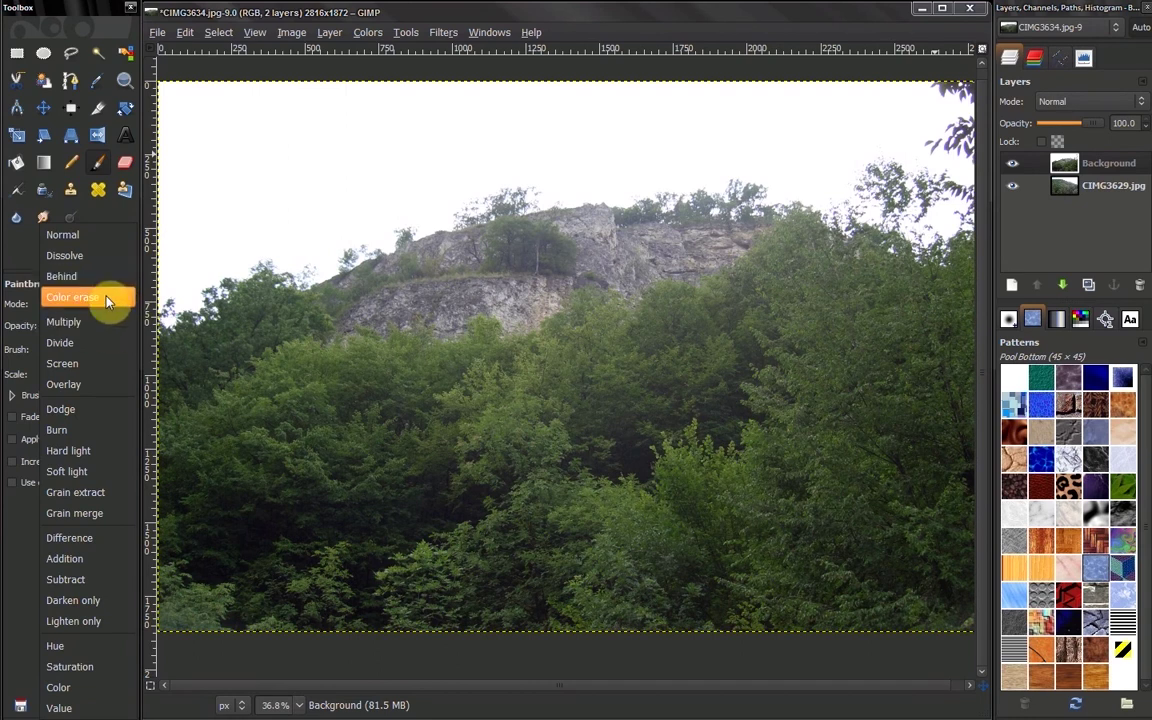
click(13, 254)
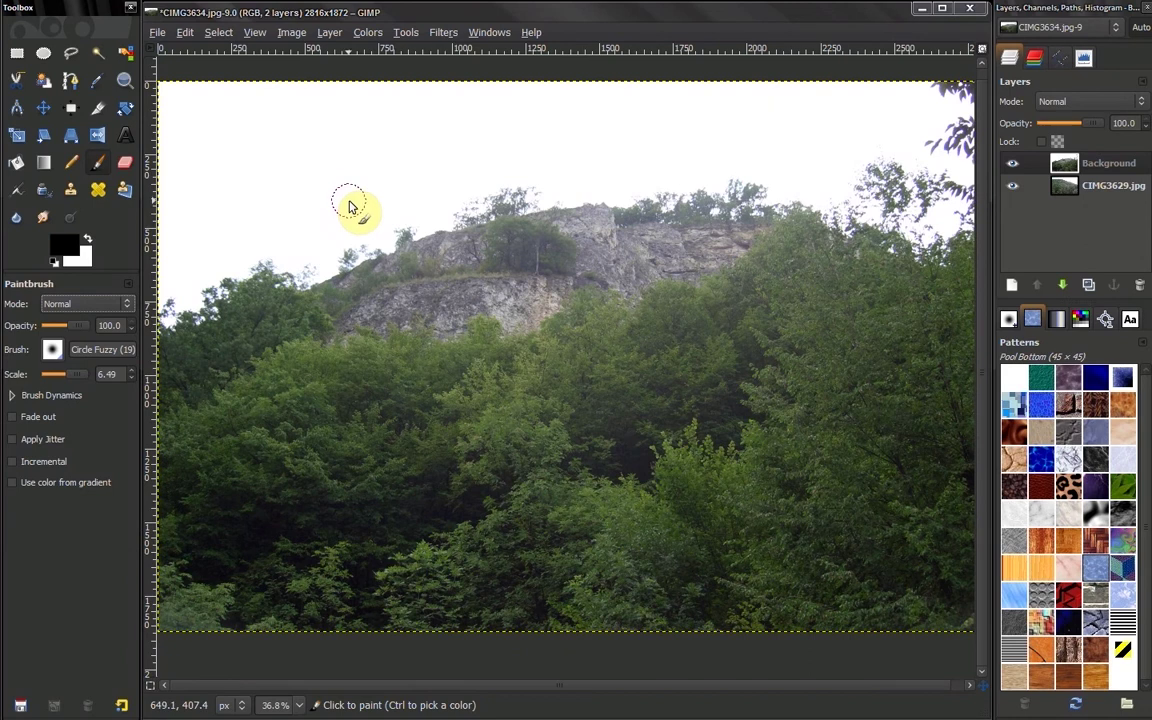
click(120, 304)
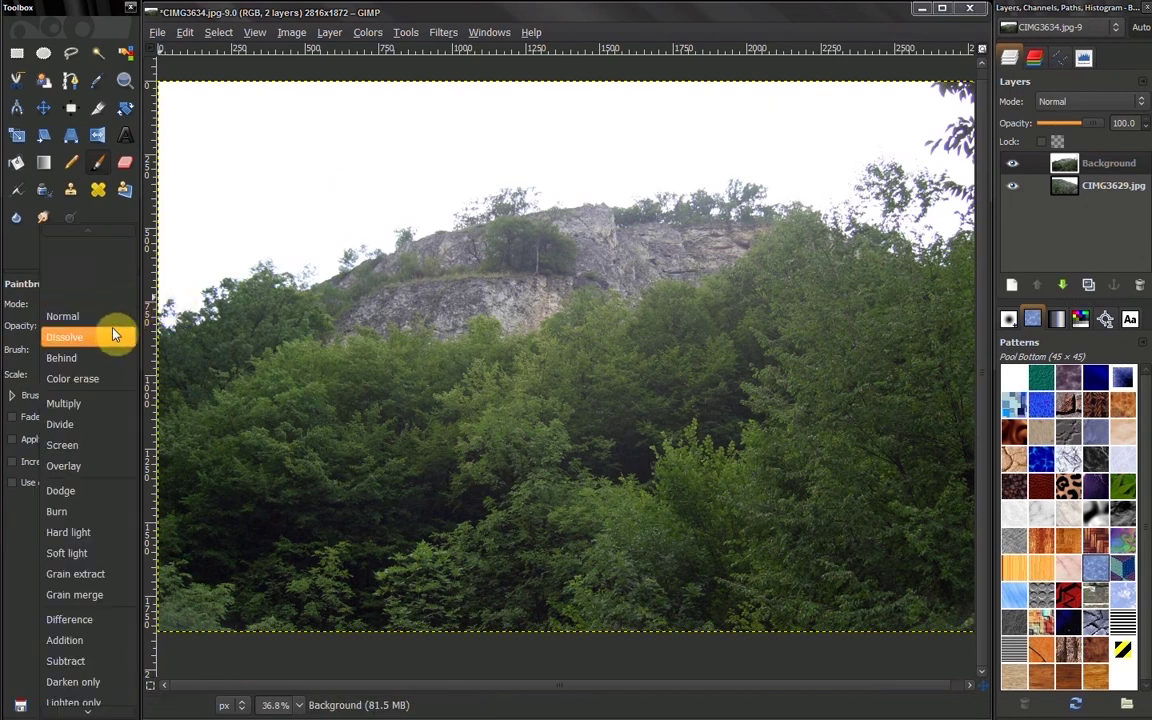
scroll(113, 335, down, 3)
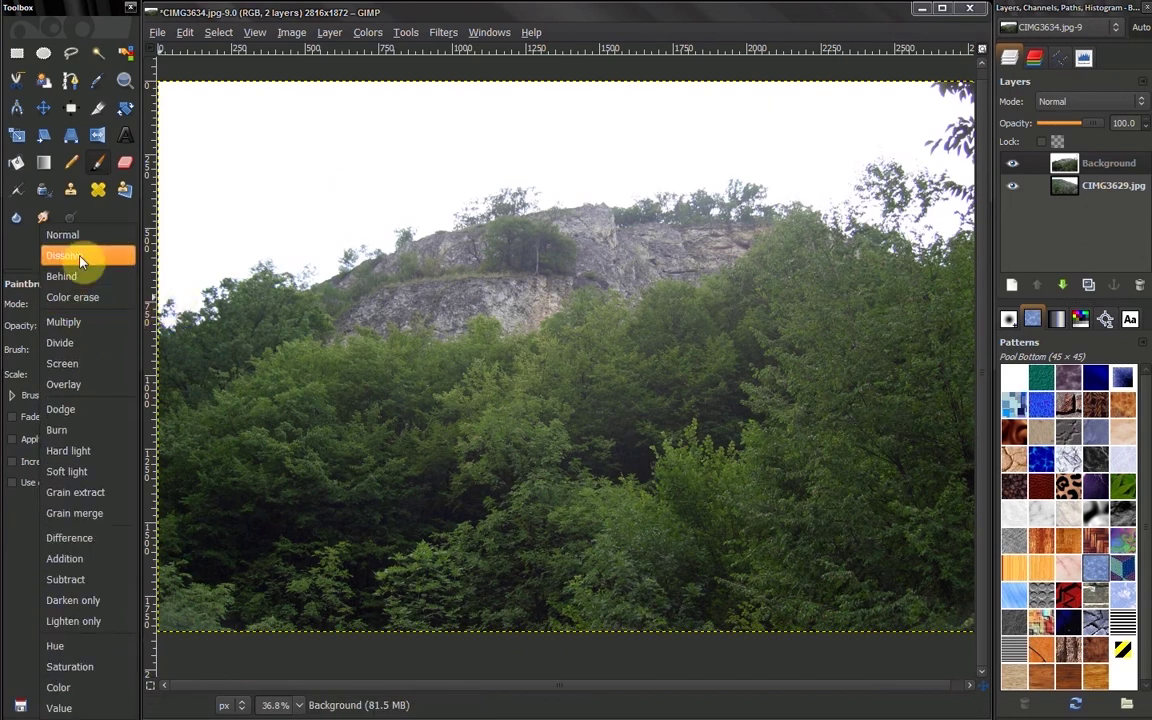
click(26, 255)
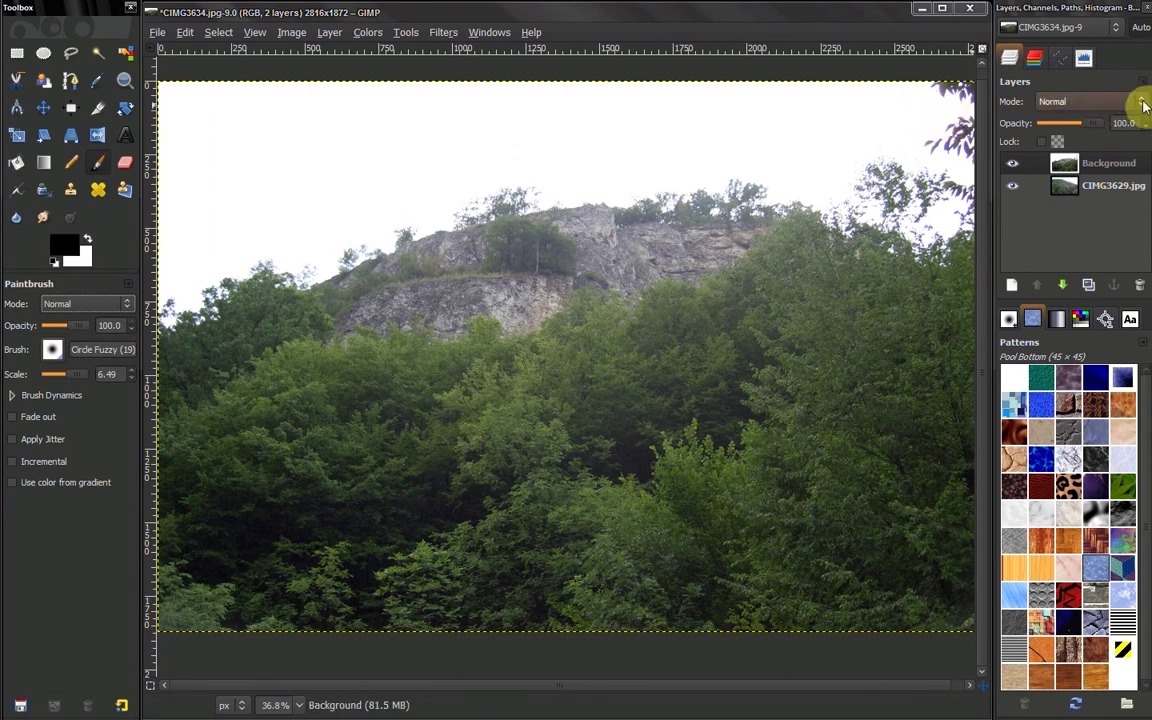
Preview Dissolve on the Background layer by lowering opacity, then restore 100 opacity and Normal mode
click(1102, 187)
click(1100, 162)
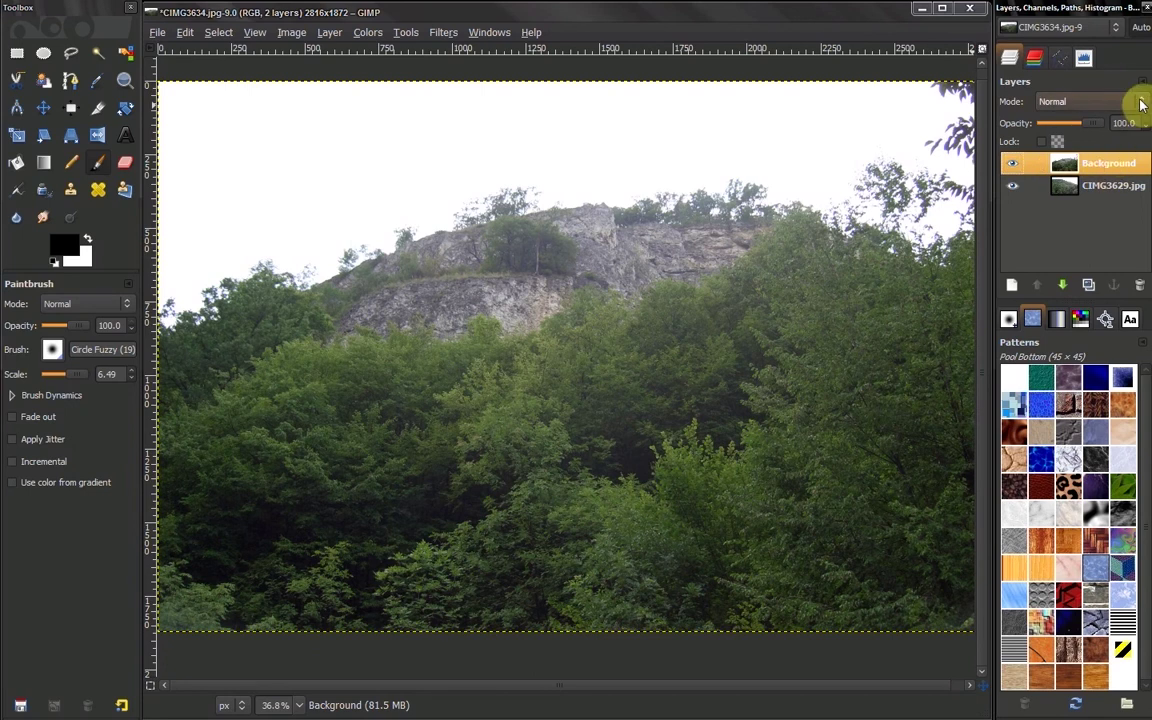
click(1141, 104)
click(1088, 121)
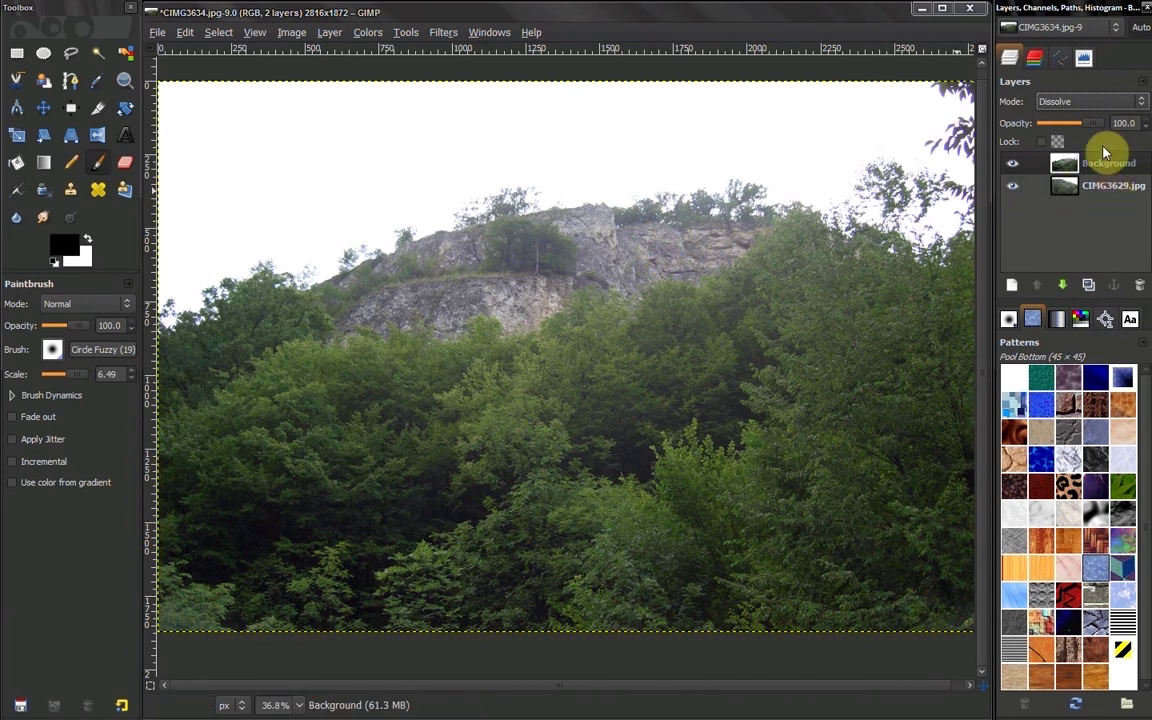
drag(1080, 125, 1074, 124)
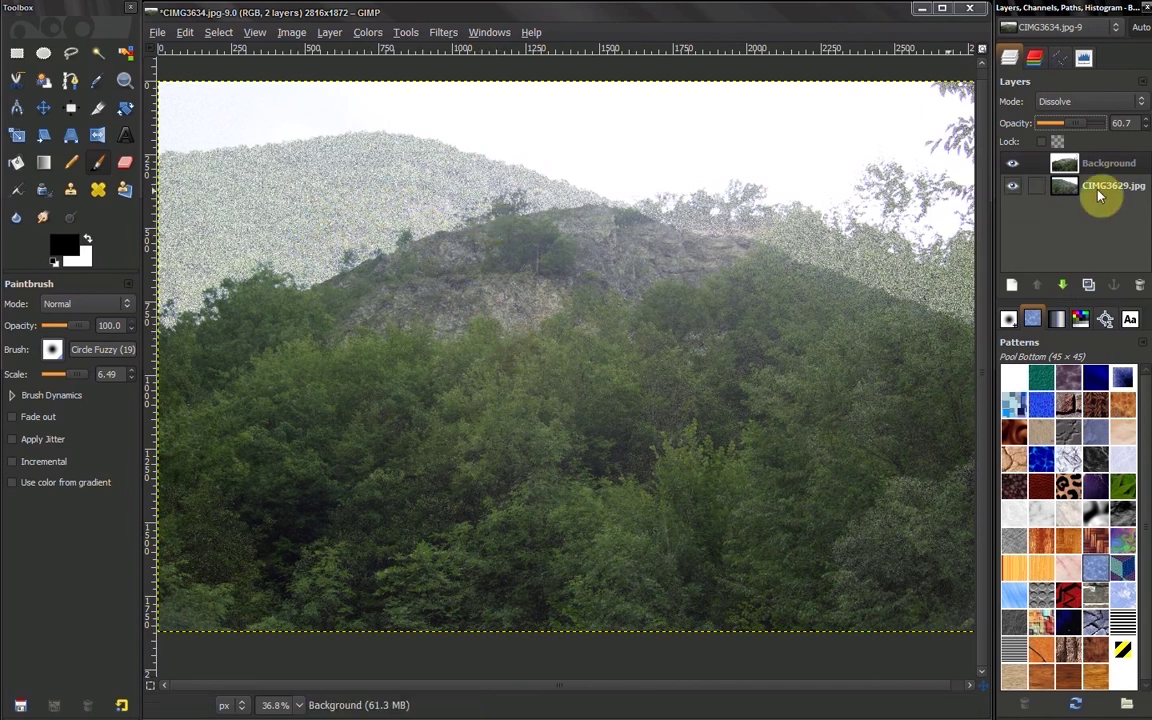
drag(1078, 126, 1142, 110)
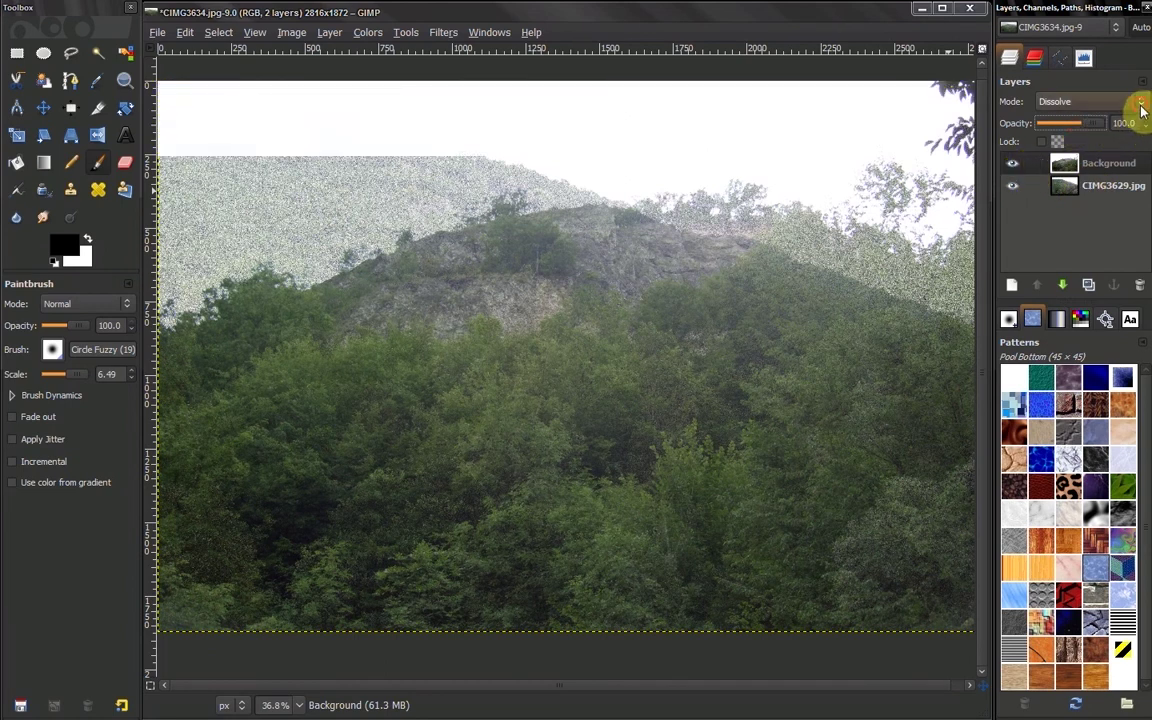
click(1142, 104)
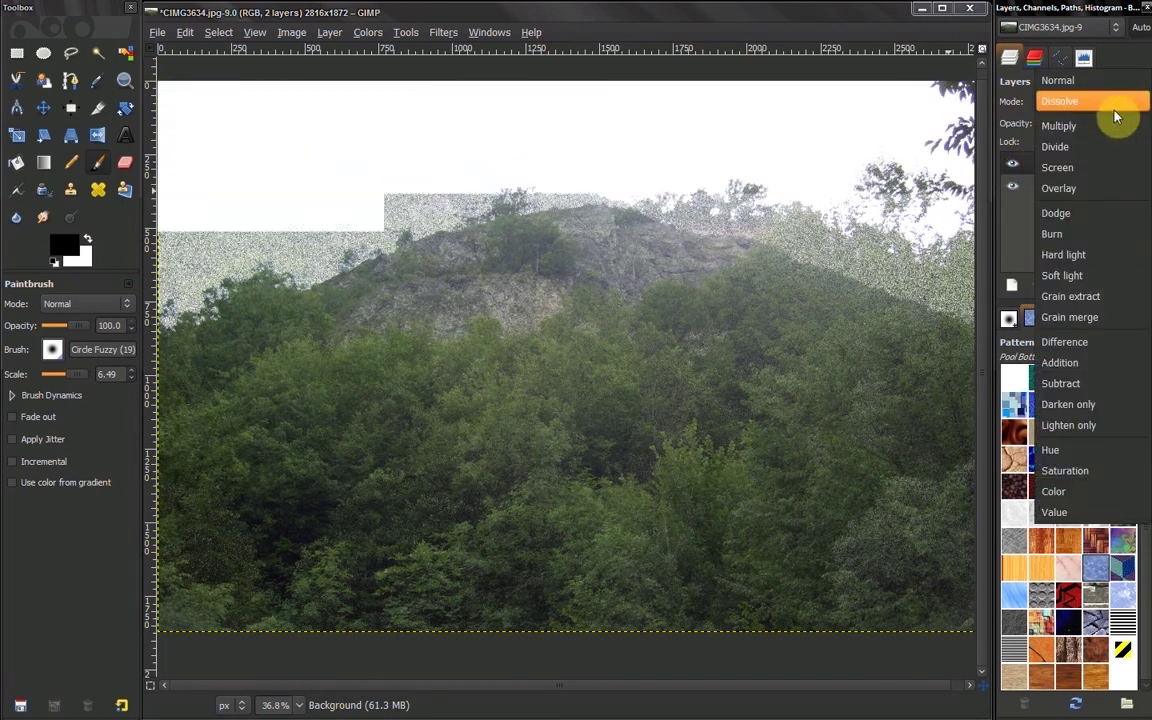
click(1108, 84)
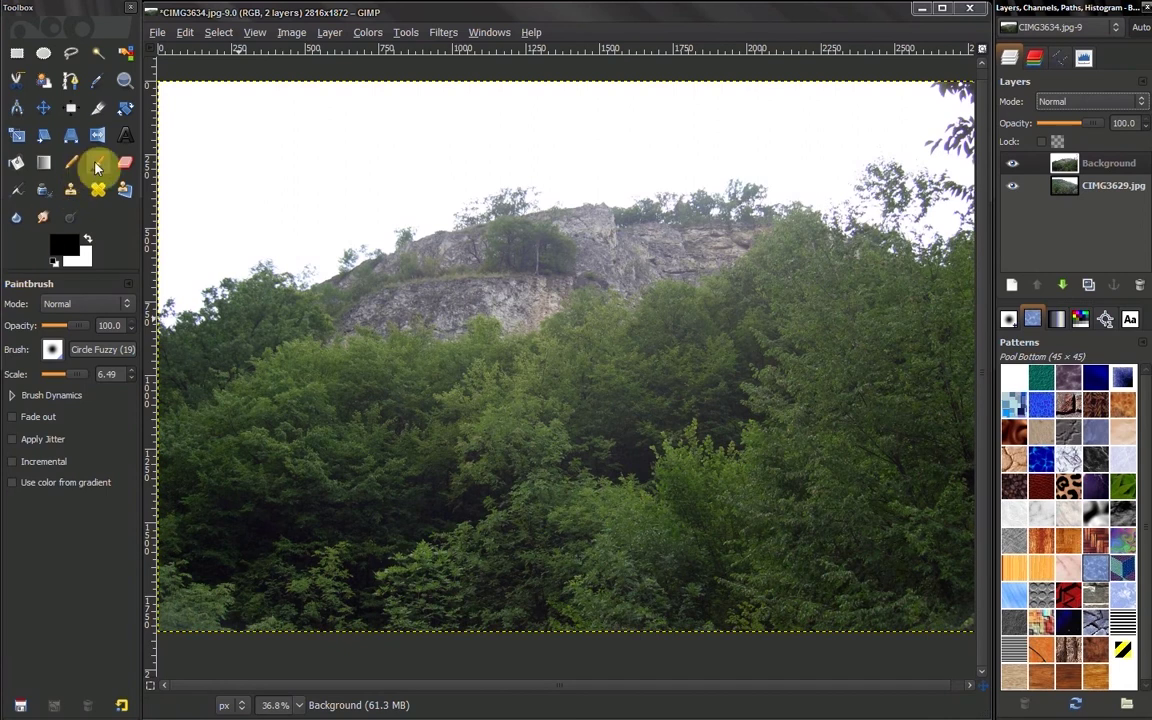
Set the Paintbrush mode to Dissolve and the brush scale to 10.00
click(85, 303)
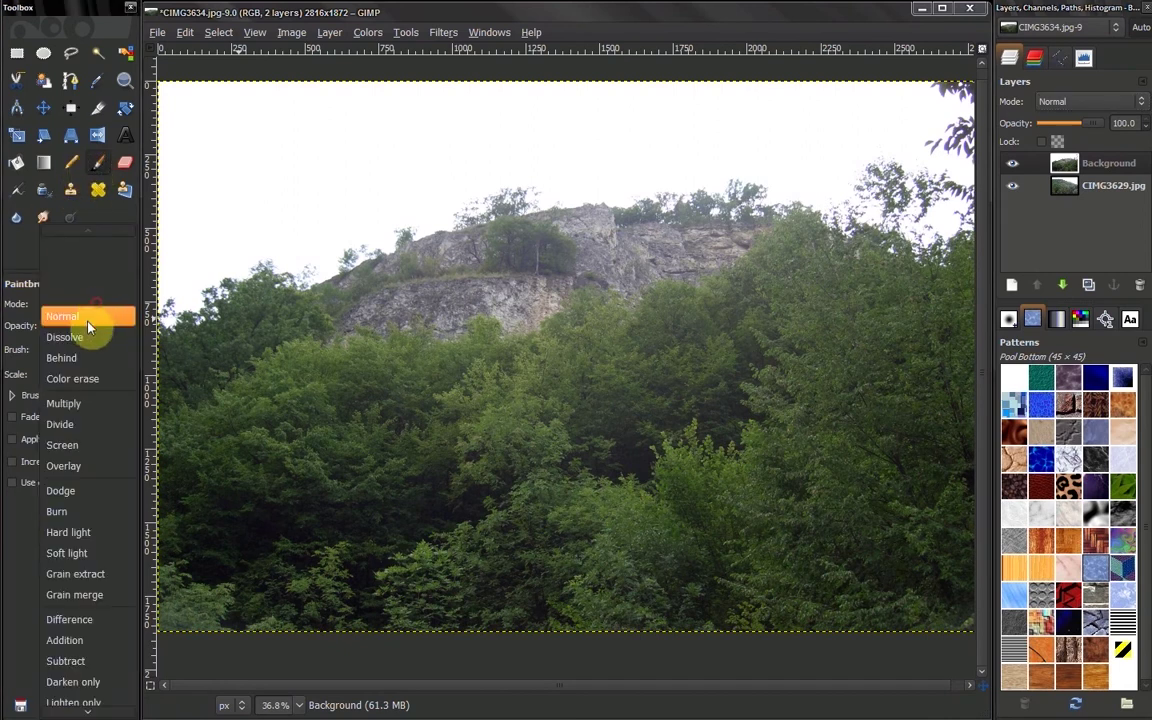
click(88, 329)
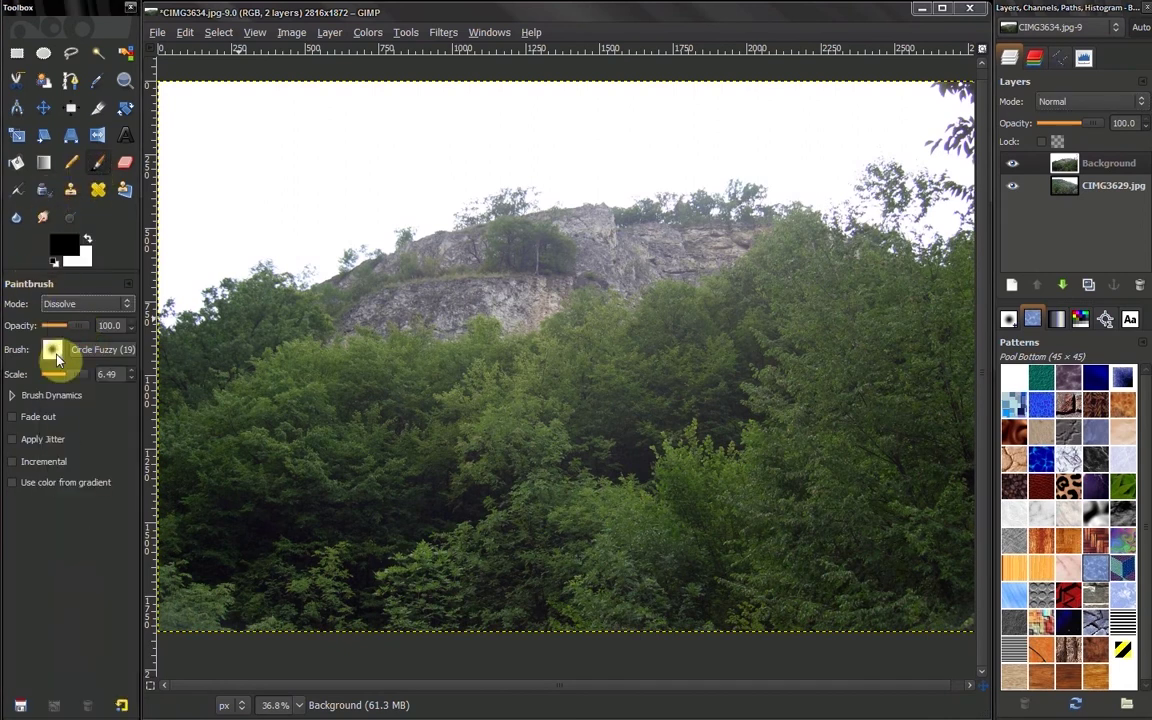
click(53, 351)
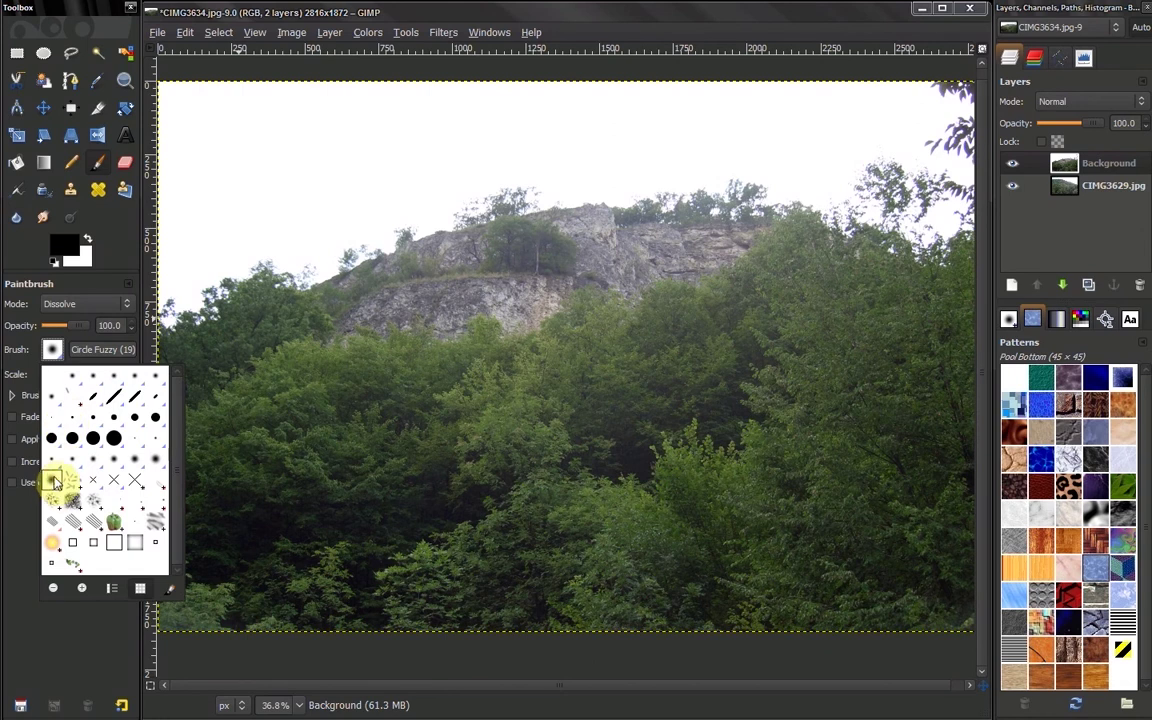
click(30, 236)
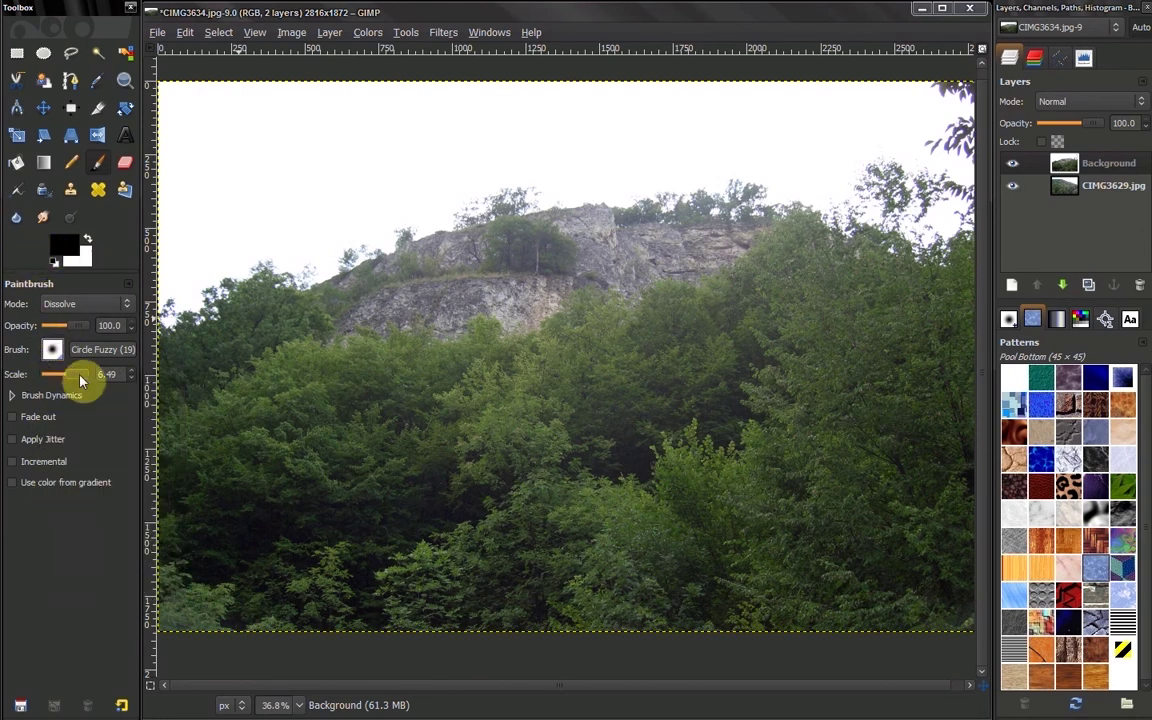
drag(78, 383, 130, 378)
Paint a black Dissolve test stroke across the sky, undo it, and choose the Clone tool
mouse_move(260, 179)
mouse_down()
mouse_move(333, 147)
mouse_move(381, 165)
mouse_move(418, 160)
mouse_move(466, 126)
mouse_move(528, 145)
mouse_move(612, 117)
mouse_up()
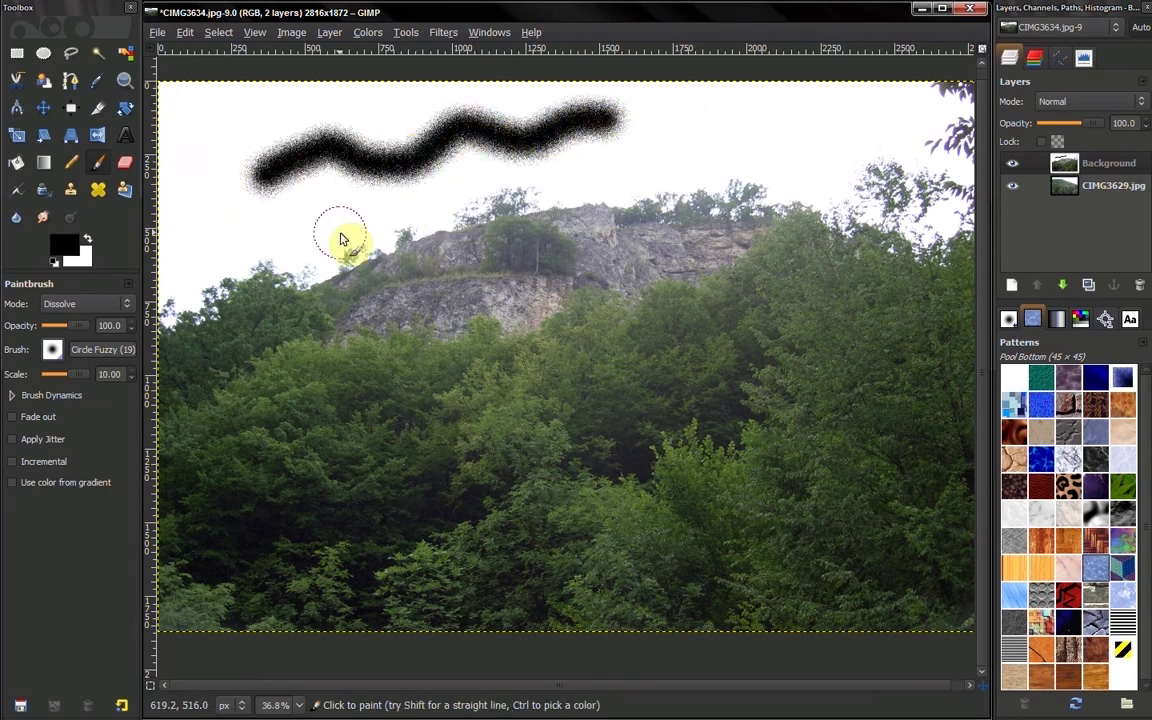
key(ctrl+z)
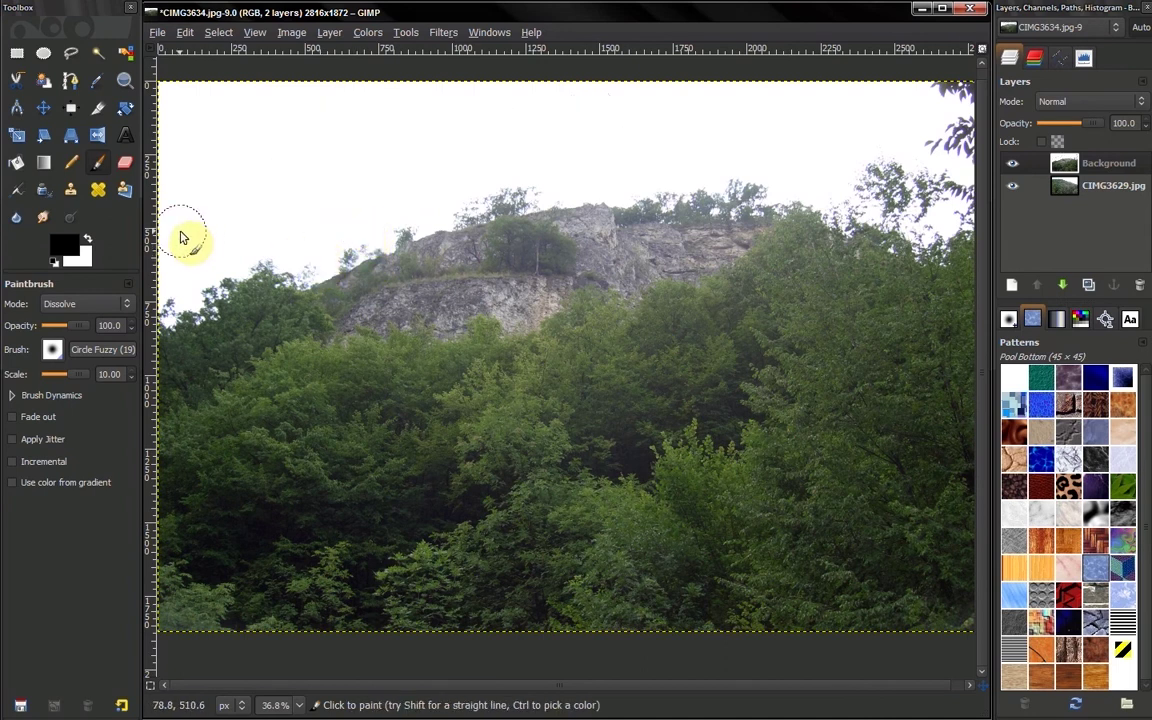
click(71, 191)
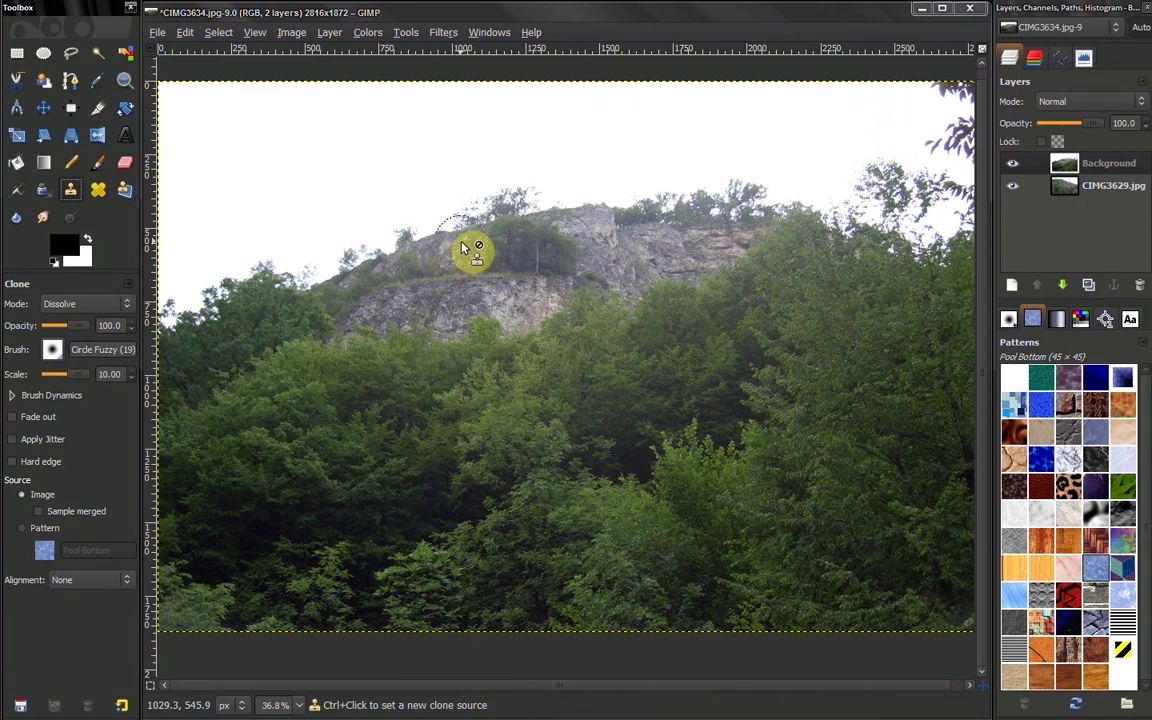
Maximize the window, hide the docks, and clone dissolved cliff-edge speckles up into the sky
double_click(545, 18)
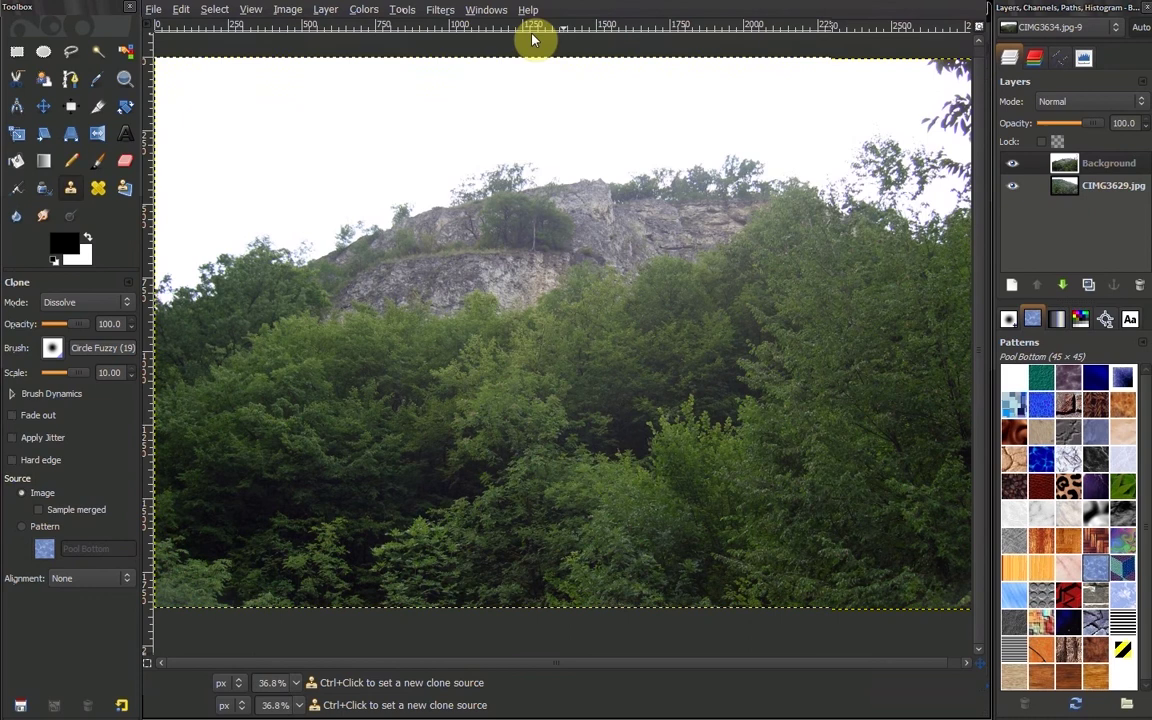
key(Tab)
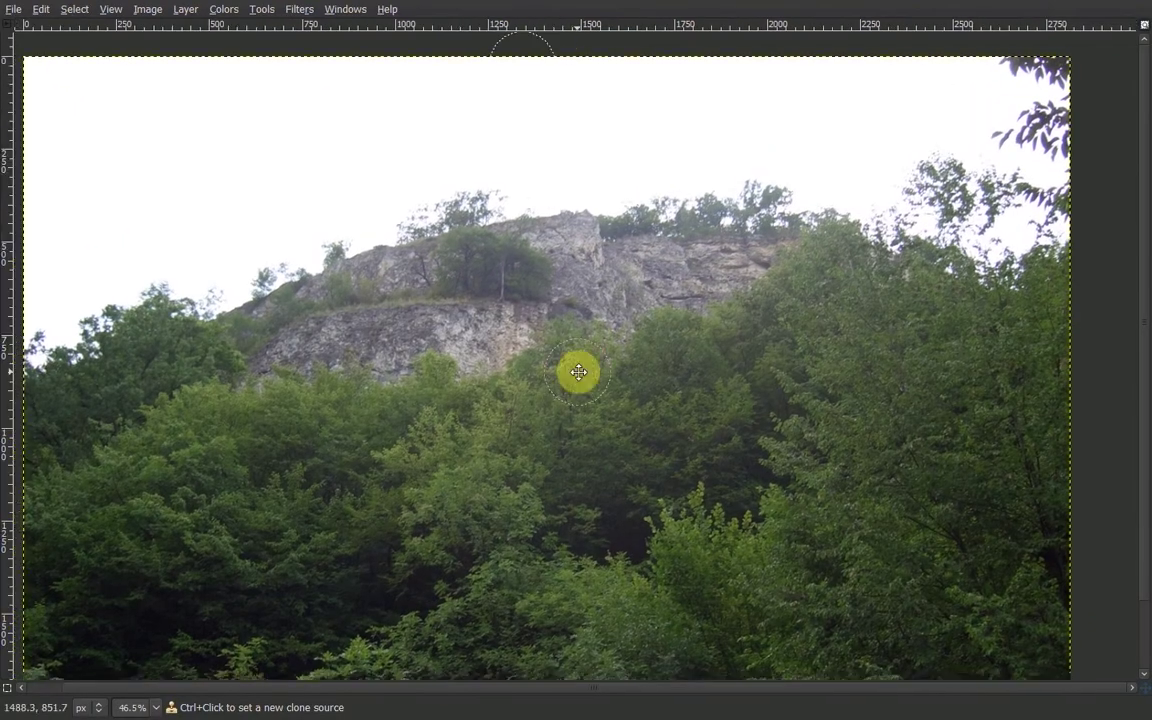
drag(578, 372, 606, 353)
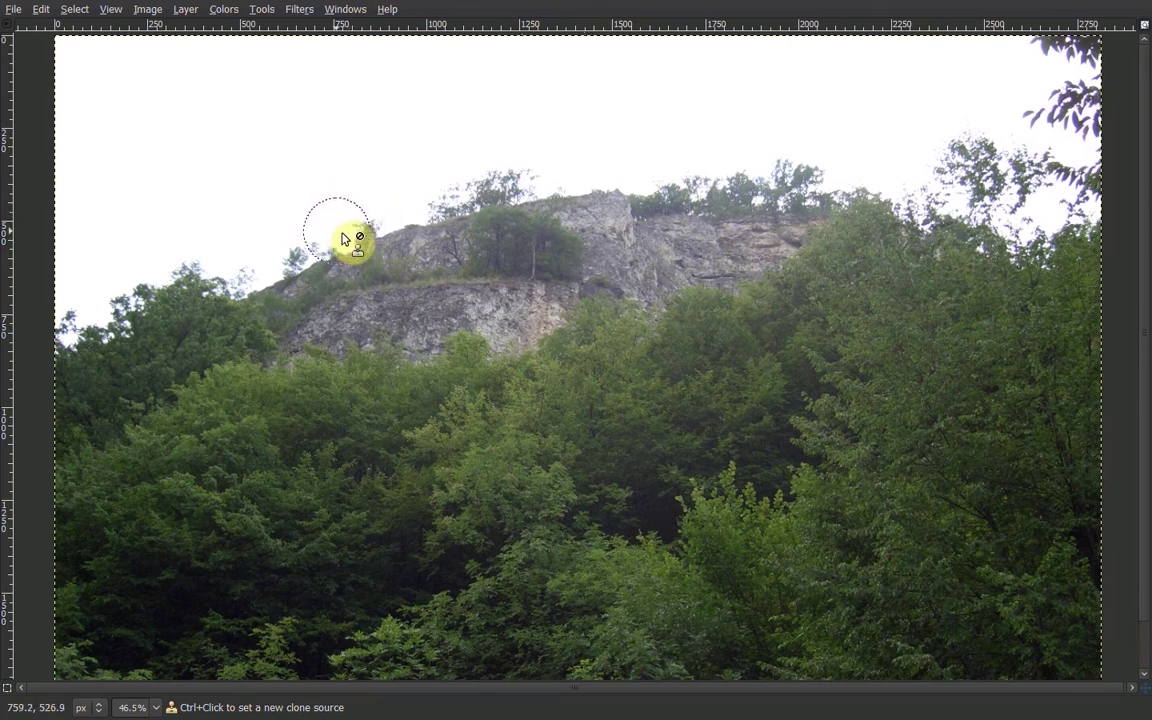
mouse_move(378, 262)
mouse_down()
mouse_move(366, 248)
mouse_move(384, 279)
mouse_move(356, 268)
mouse_move(367, 260)
mouse_move(356, 252)
mouse_up()
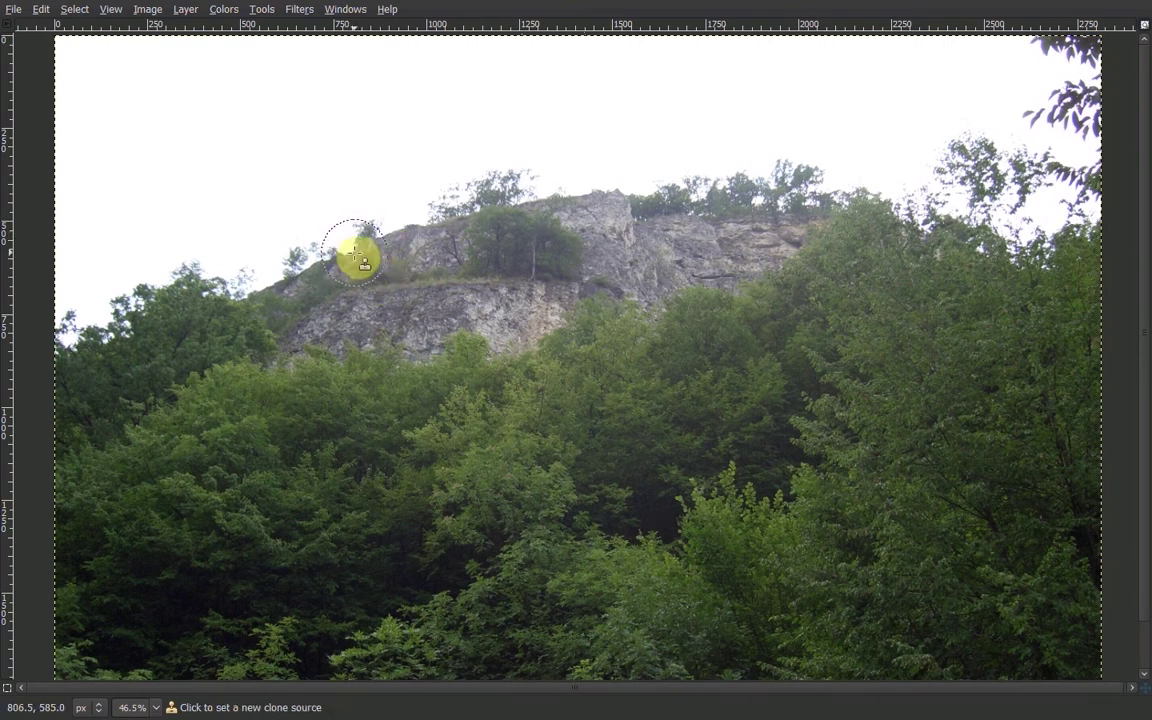
mouse_move(357, 248)
mouse_down()
mouse_move(374, 193)
mouse_move(415, 173)
mouse_move(390, 200)
mouse_up()
Clone dark tree speckles from the cliff edge and hillside into the sky left of the cliff
ctrl+click(296, 267)
mouse_move(296, 240)
mouse_down()
mouse_move(311, 231)
mouse_move(250, 257)
mouse_up()
ctrl+click(252, 308)
click(215, 243)
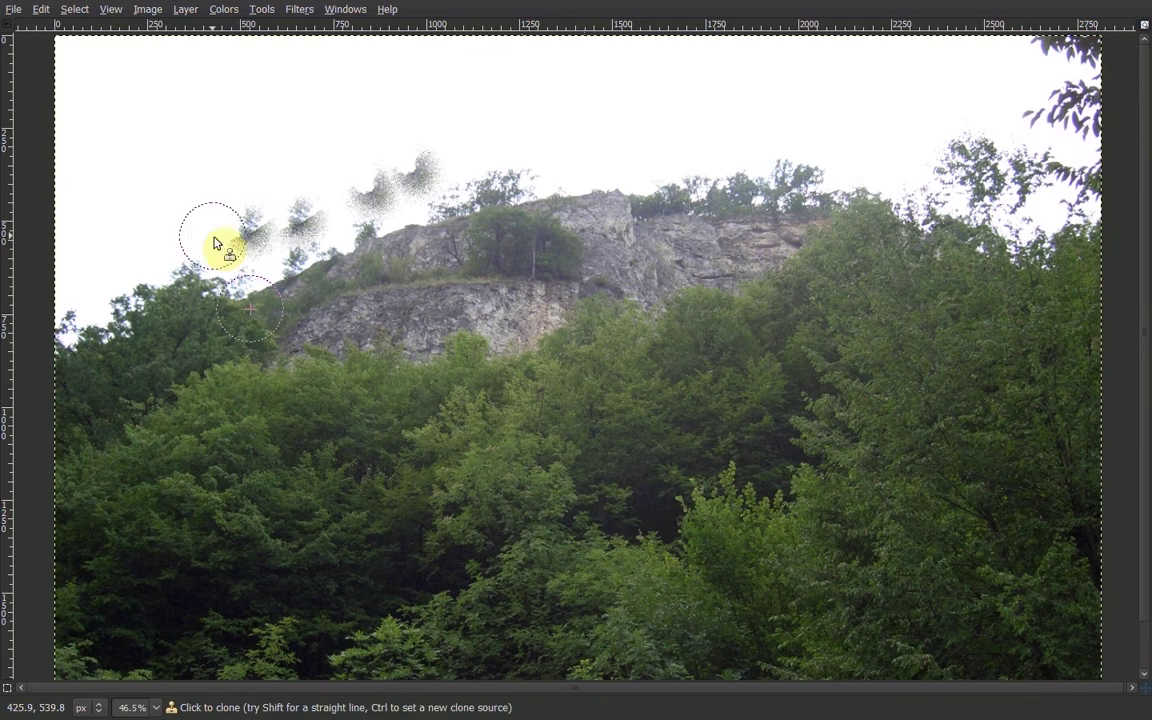
mouse_move(214, 241)
mouse_down()
mouse_move(262, 212)
mouse_move(281, 242)
mouse_move(266, 280)
mouse_move(251, 284)
mouse_up()
Cover the dark tree smudges above the cliff with plain sky
ctrl+click(313, 137)
click(253, 231)
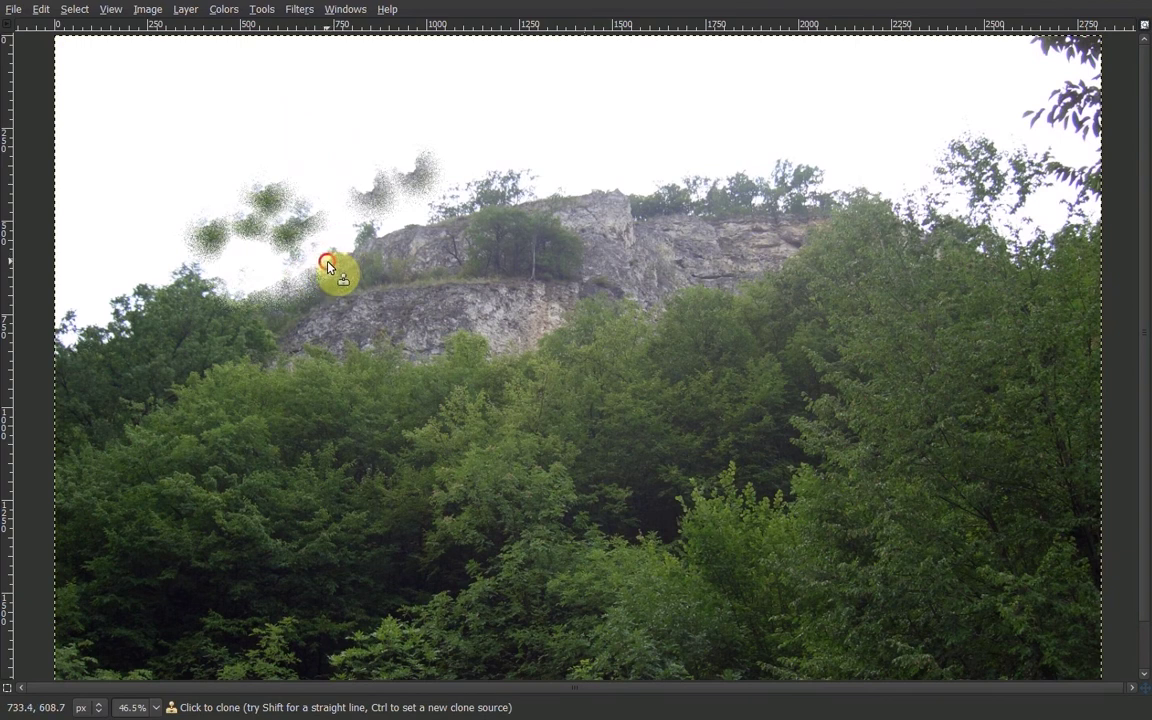
mouse_move(365, 226)
mouse_down()
mouse_move(236, 209)
mouse_move(239, 233)
mouse_move(248, 192)
mouse_move(206, 233)
mouse_move(308, 231)
mouse_move(365, 192)
mouse_move(425, 173)
mouse_move(212, 251)
mouse_move(203, 277)
mouse_move(152, 292)
mouse_move(113, 265)
mouse_up()
mouse_move(453, 222)
mouse_down()
mouse_move(478, 182)
mouse_move(442, 196)
mouse_move(407, 240)
mouse_move(352, 197)
mouse_move(285, 195)
mouse_move(260, 229)
mouse_move(258, 300)
mouse_up()
Scatter foliage patches along the cliff top and disperse the left-edge treetops into the sky
mouse_move(271, 256)
mouse_down()
mouse_move(219, 207)
mouse_move(218, 222)
mouse_move(250, 265)
mouse_move(220, 208)
mouse_move(228, 190)
mouse_move(240, 192)
mouse_move(247, 255)
mouse_move(265, 266)
mouse_move(218, 269)
mouse_move(227, 254)
mouse_move(118, 285)
mouse_up()
ctrl+click(196, 242)
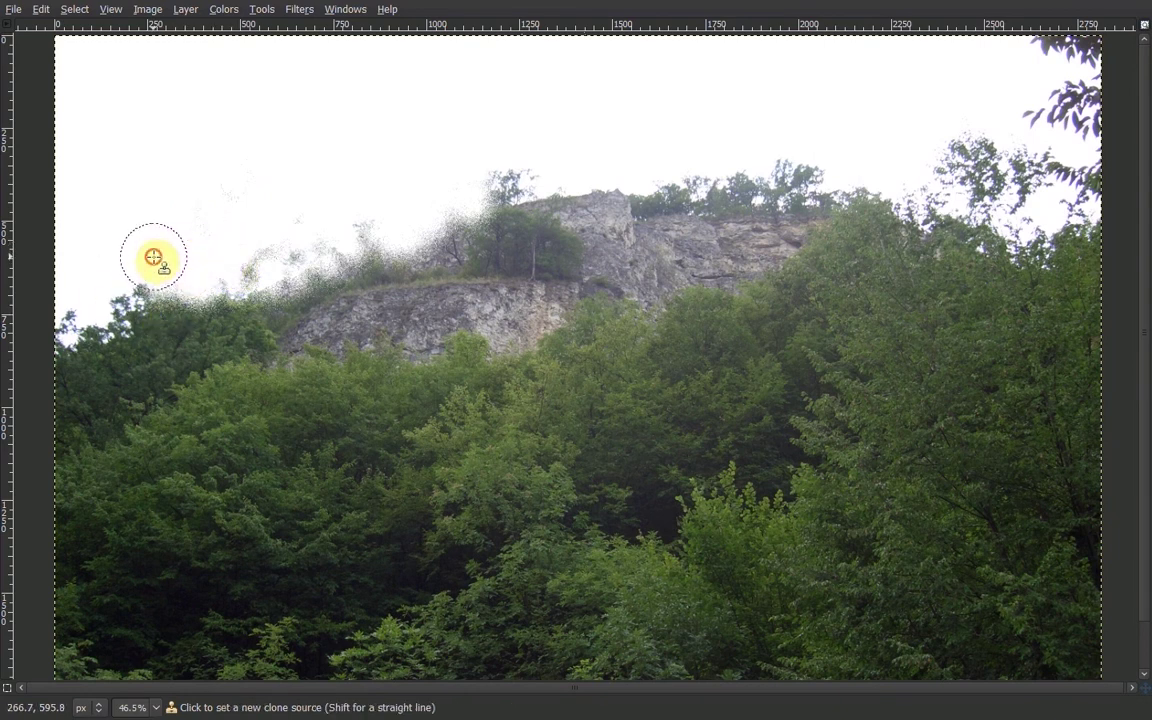
ctrl+click(154, 257)
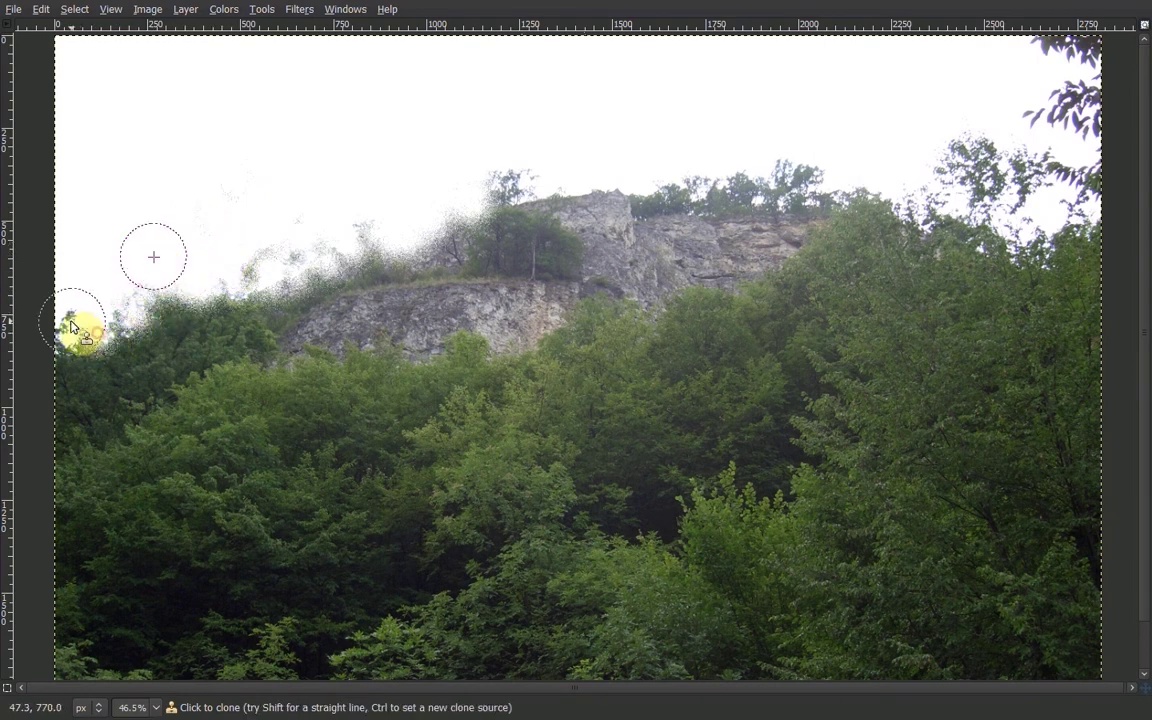
mouse_move(82, 332)
mouse_down()
mouse_move(155, 318)
mouse_move(163, 296)
mouse_move(146, 301)
mouse_move(150, 292)
mouse_move(181, 289)
mouse_move(116, 307)
mouse_move(92, 328)
mouse_up()
mouse_move(407, 191)
mouse_down()
mouse_move(589, 147)
mouse_move(411, 134)
mouse_move(375, 147)
mouse_move(432, 148)
mouse_move(365, 180)
mouse_move(363, 197)
mouse_up()
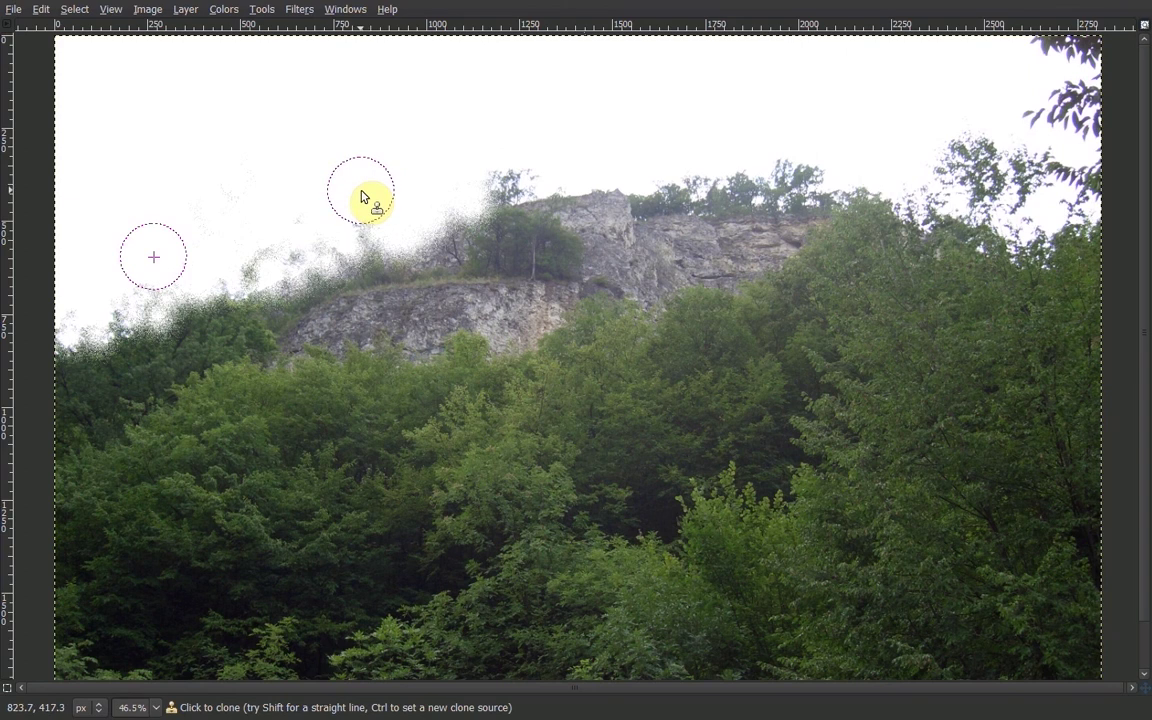